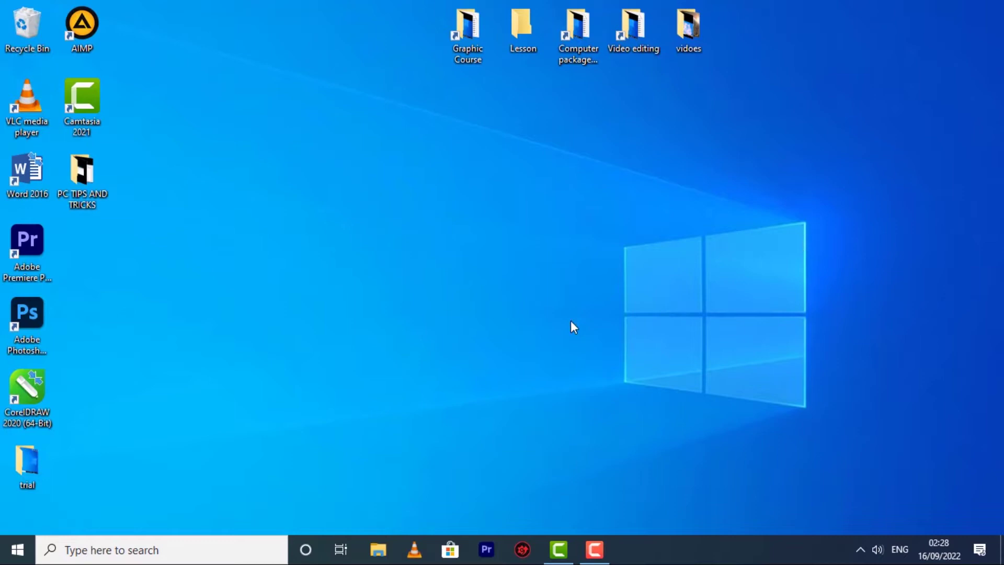
# Search 'power' in Windows Search, launch PowerPoint 2016, and start a Blank Presentation
pyautogui.click(184, 554)
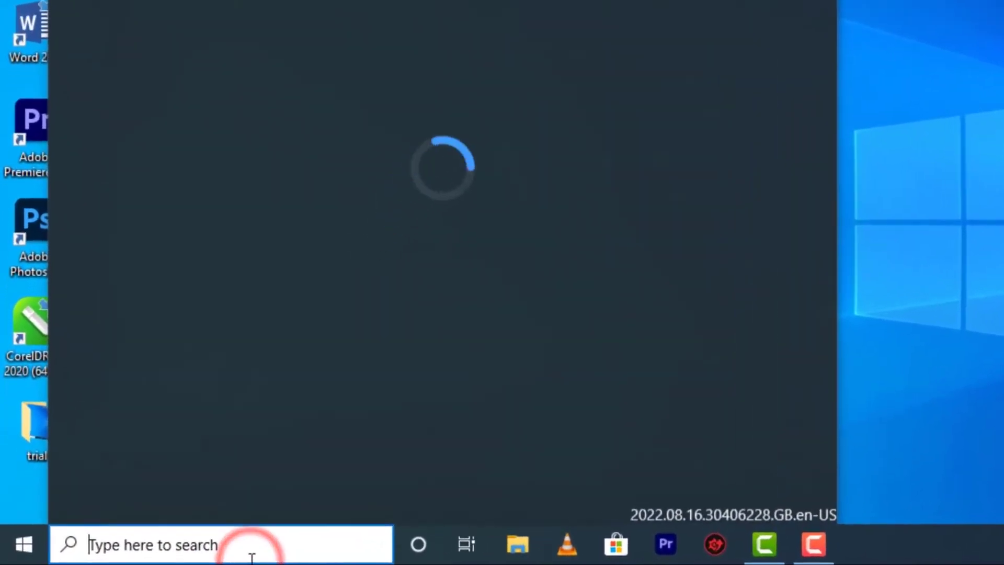
pyautogui.write('po')
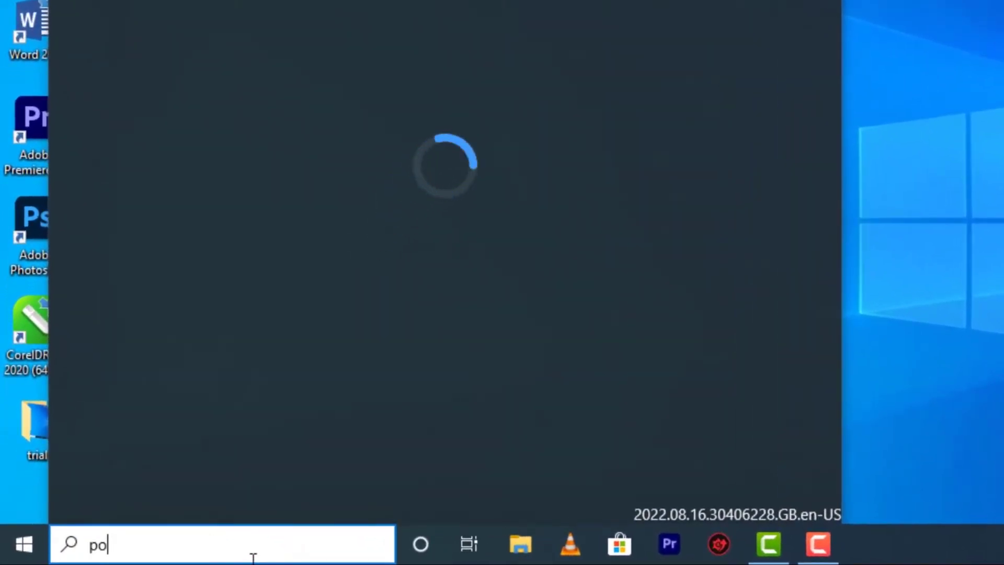
pyautogui.write('wer')
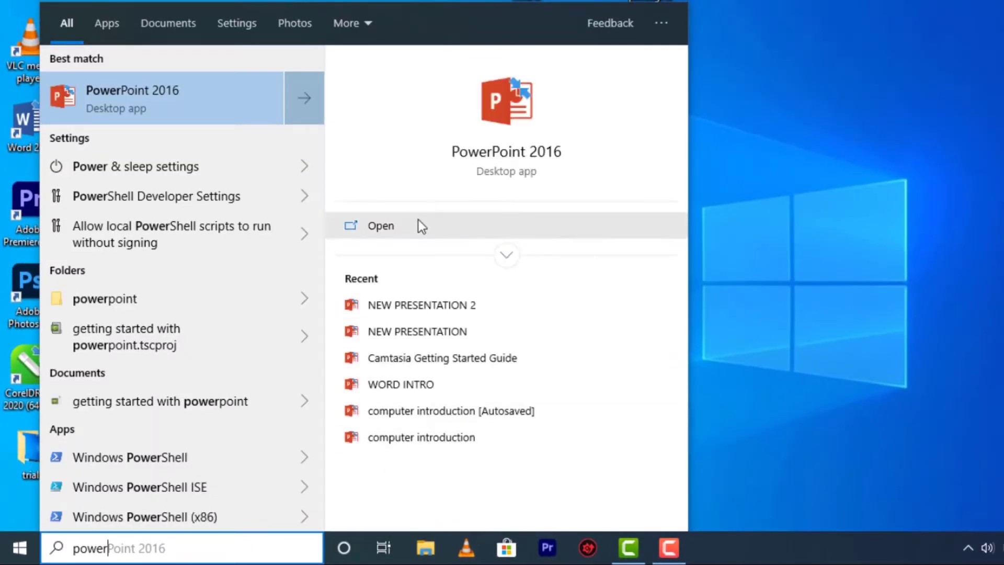
pyautogui.click(418, 220)
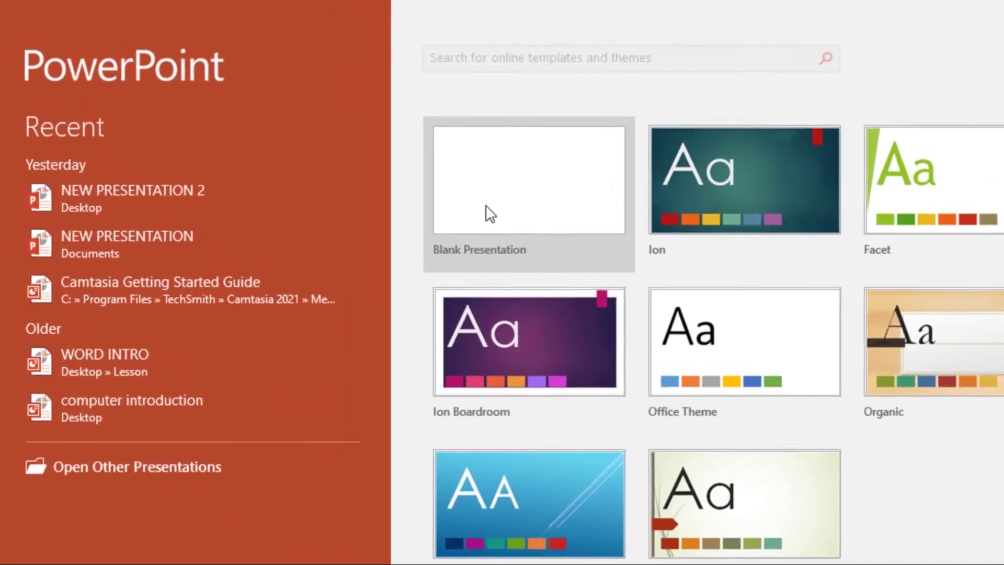
pyautogui.click(411, 180)
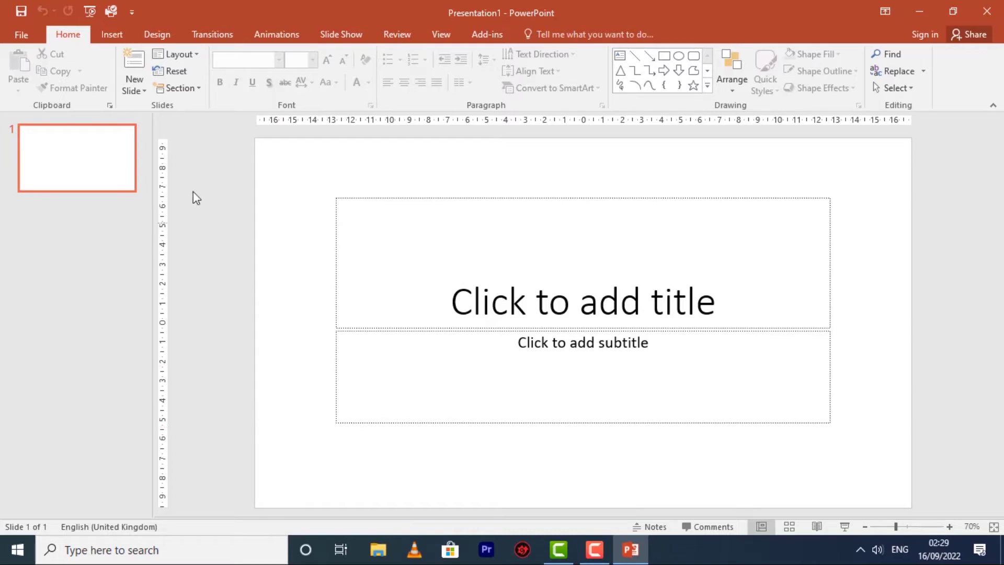
pyautogui.click(116, 37)
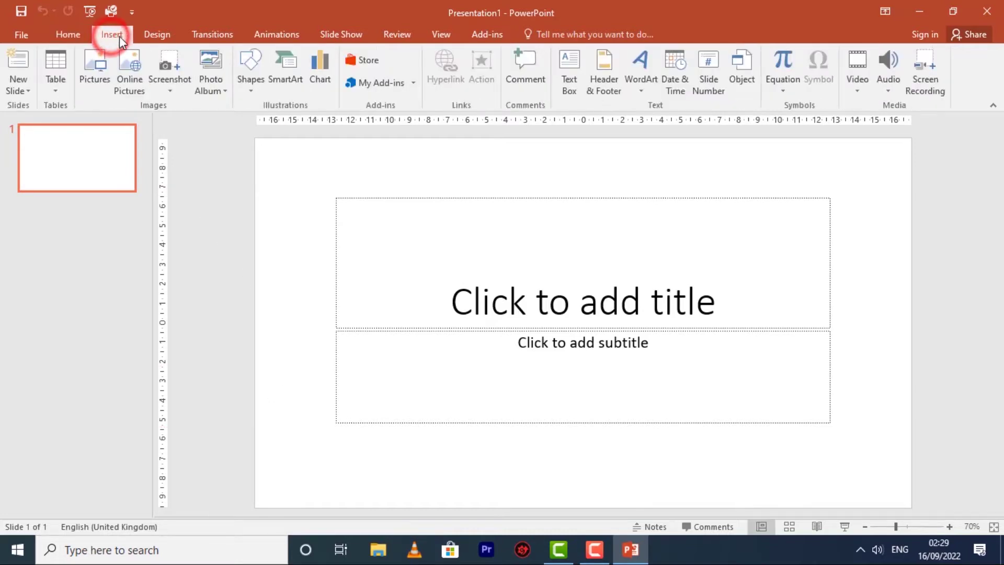
pyautogui.click(154, 34)
pyautogui.click(199, 35)
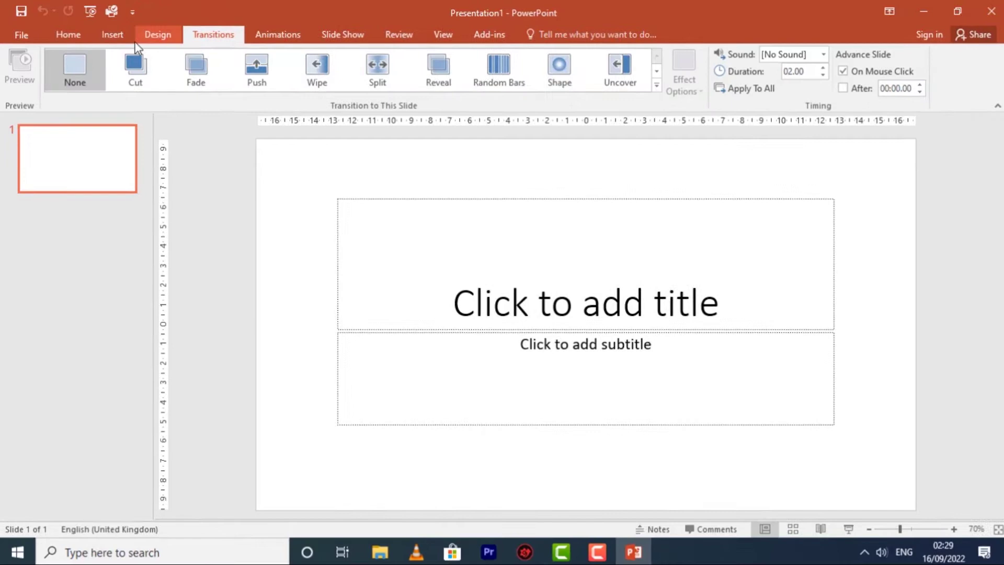
pyautogui.click(66, 35)
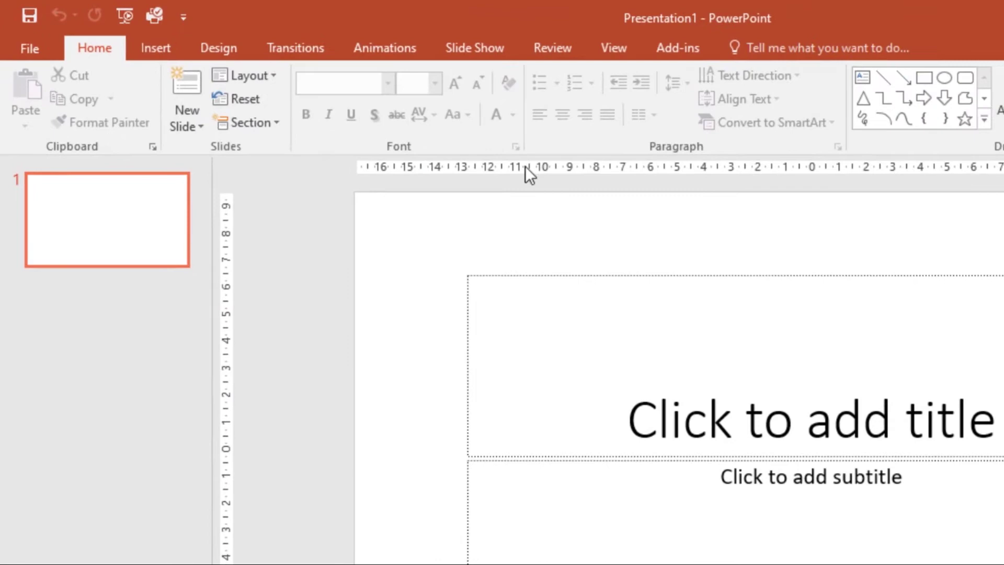
pyautogui.click(607, 394)
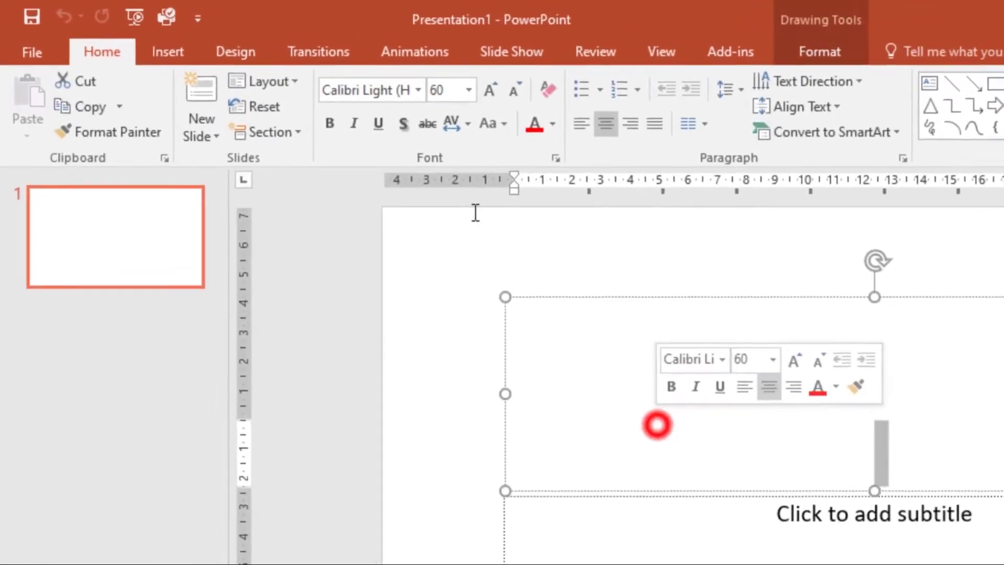
pyautogui.click(515, 147)
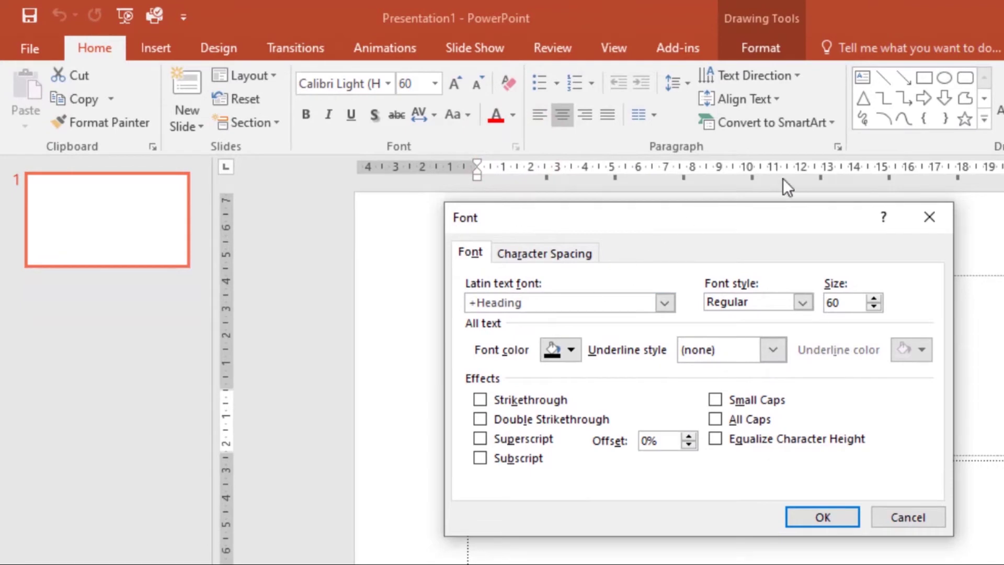
pyautogui.click(934, 218)
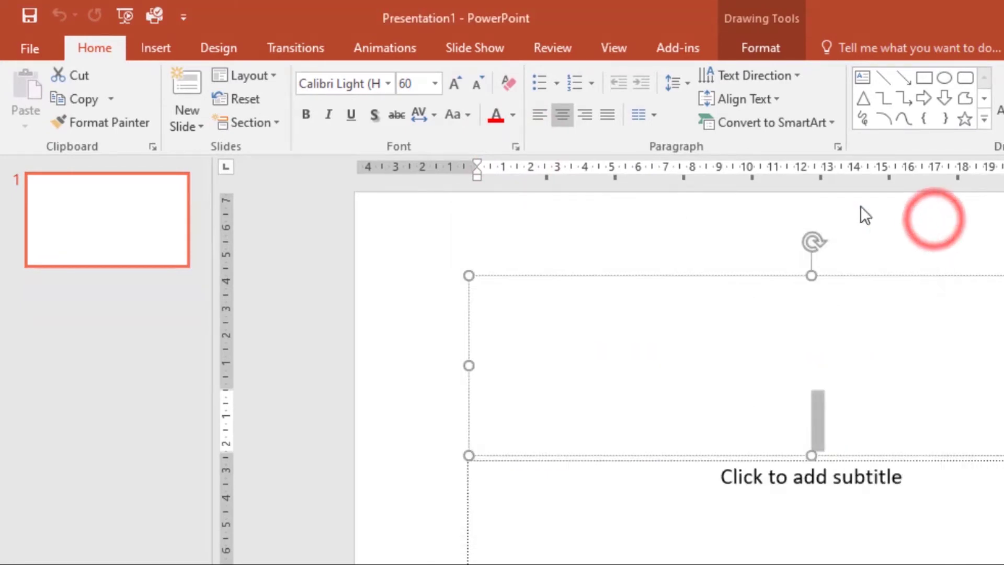
pyautogui.click(839, 147)
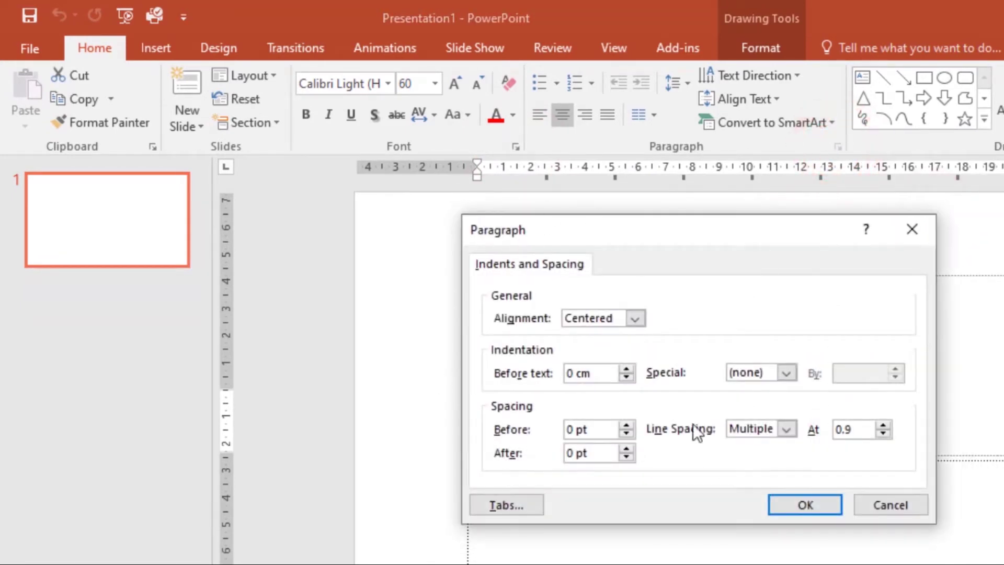
pyautogui.click(912, 235)
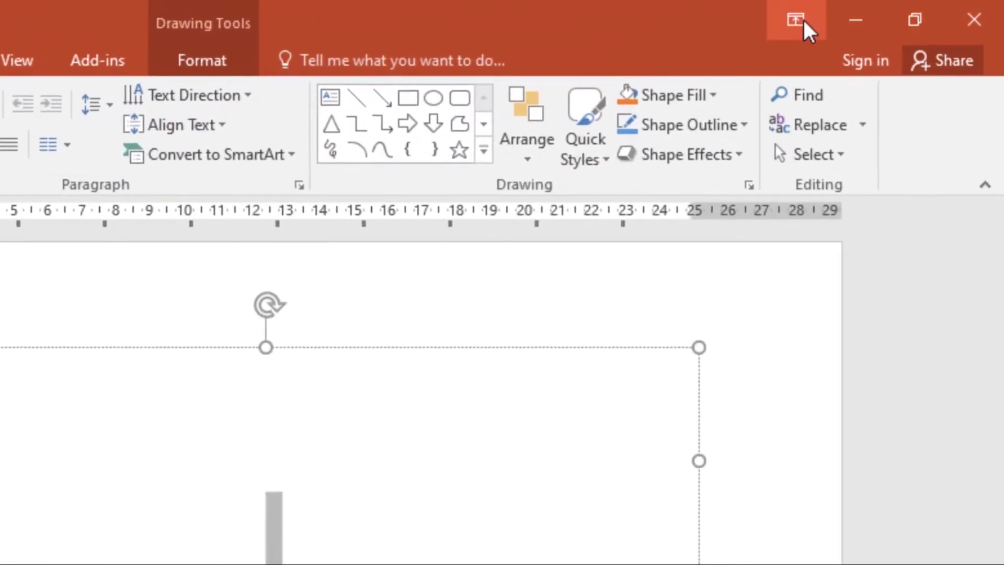
# Set the ribbon display to Auto-hide Ribbon, then reveal the ribbon from the window top
pyautogui.click(796, 18)
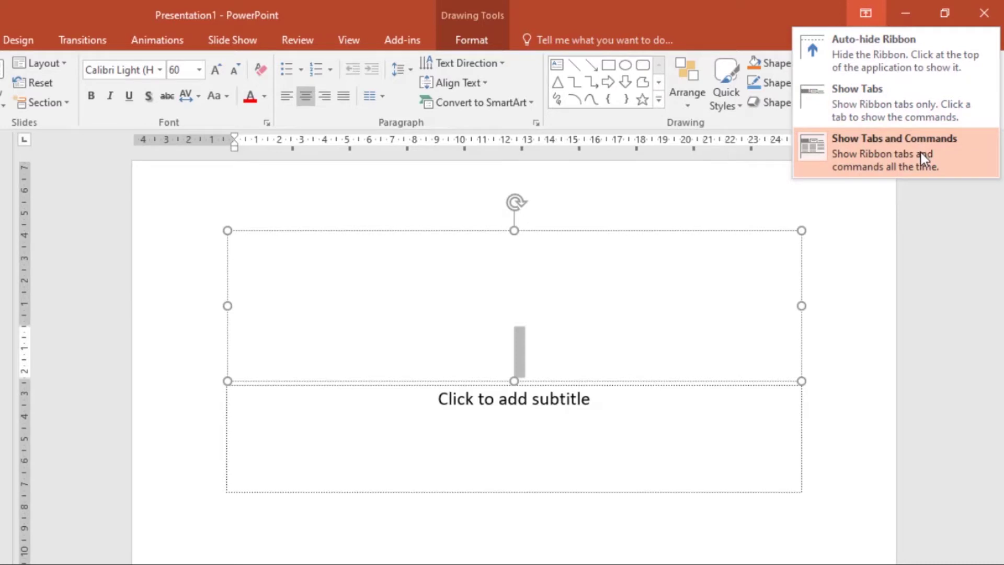
pyautogui.click(909, 59)
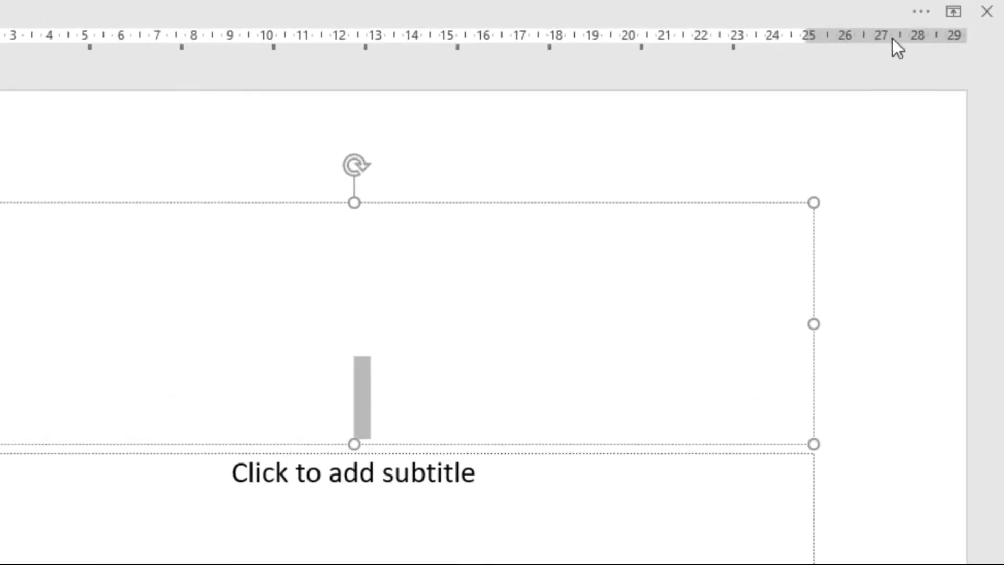
pyautogui.click(913, 2)
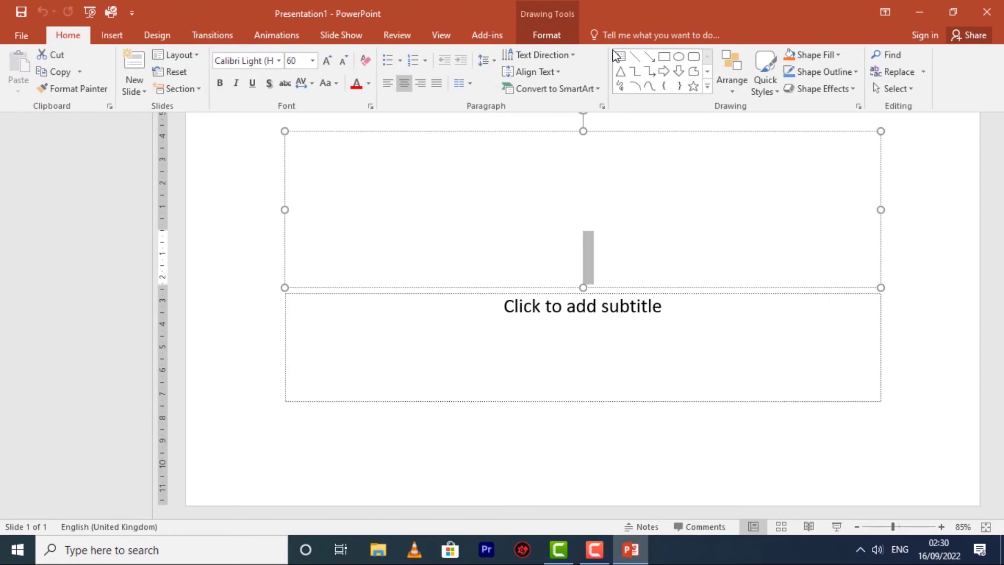
# Collapse the ribbon to Show Tabs, view the Insert tab, then choose Show Tabs and Commands
pyautogui.click(885, 12)
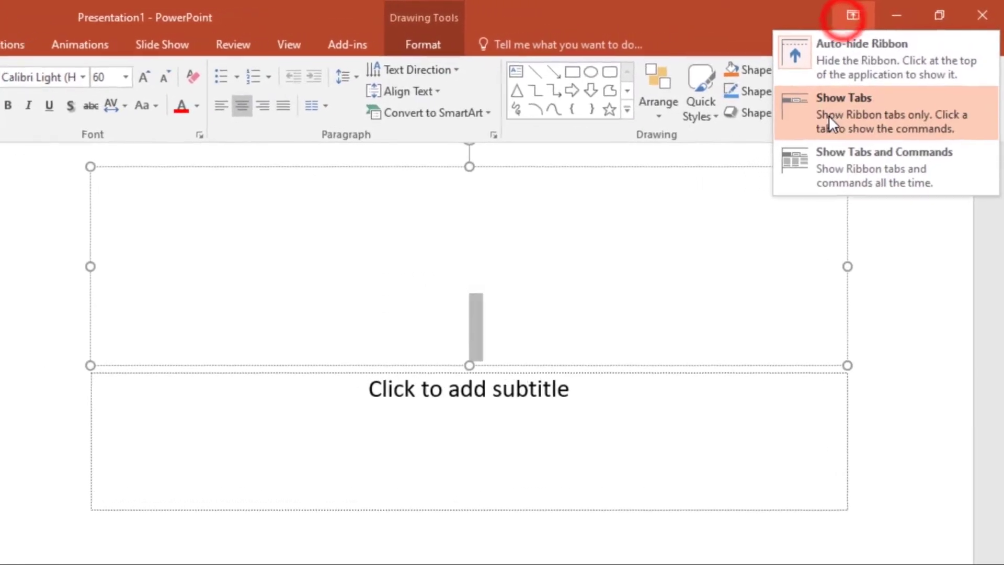
pyautogui.click(829, 115)
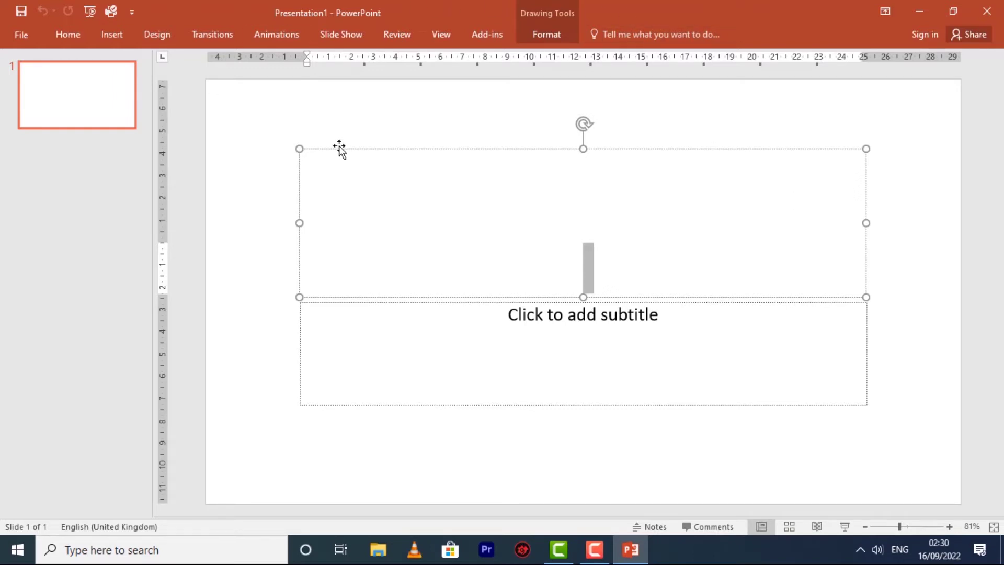
pyautogui.click(117, 37)
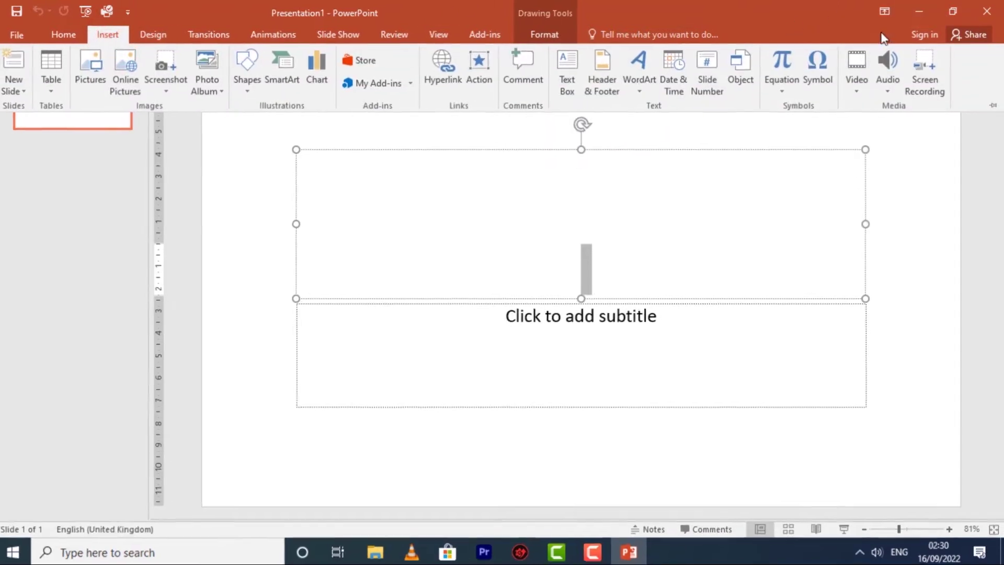
pyautogui.click(885, 11)
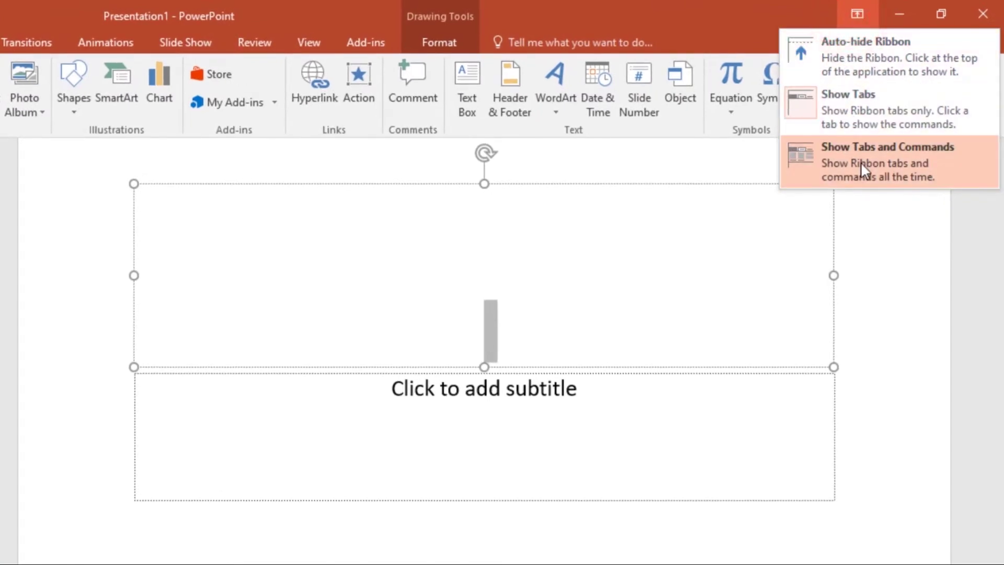
pyautogui.click(861, 162)
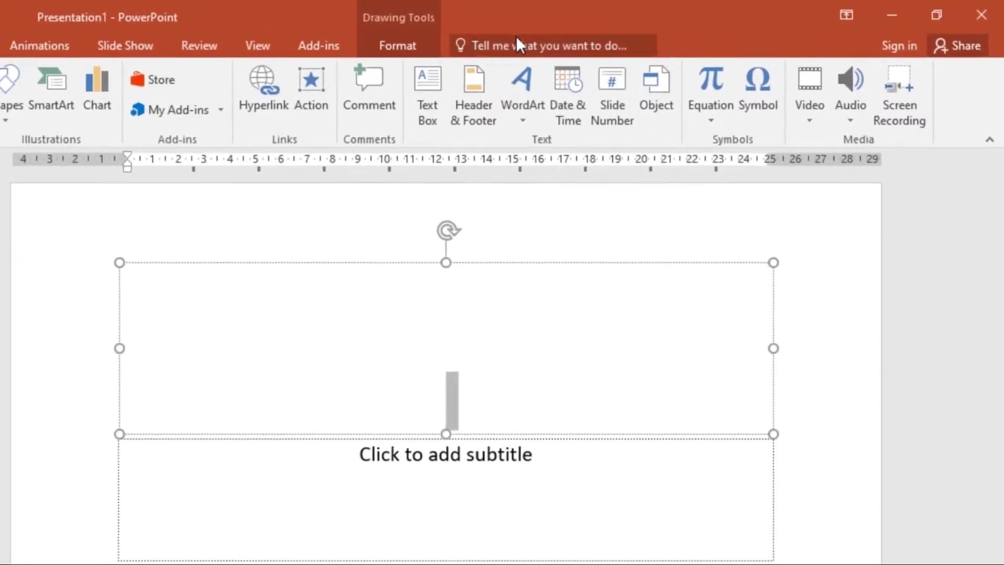
pyautogui.click(512, 47)
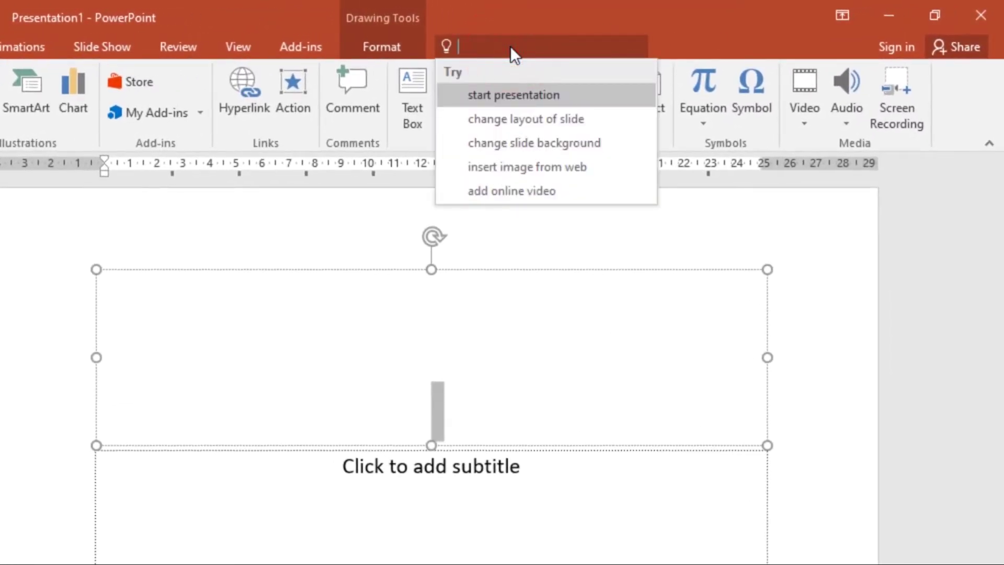
pyautogui.write('align')
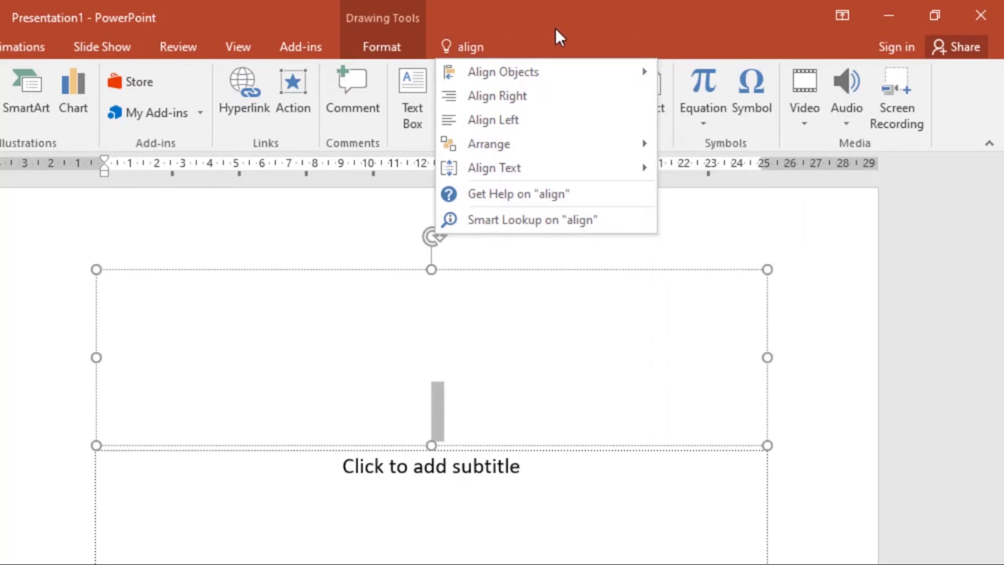
pyautogui.moveTo(579, 145)
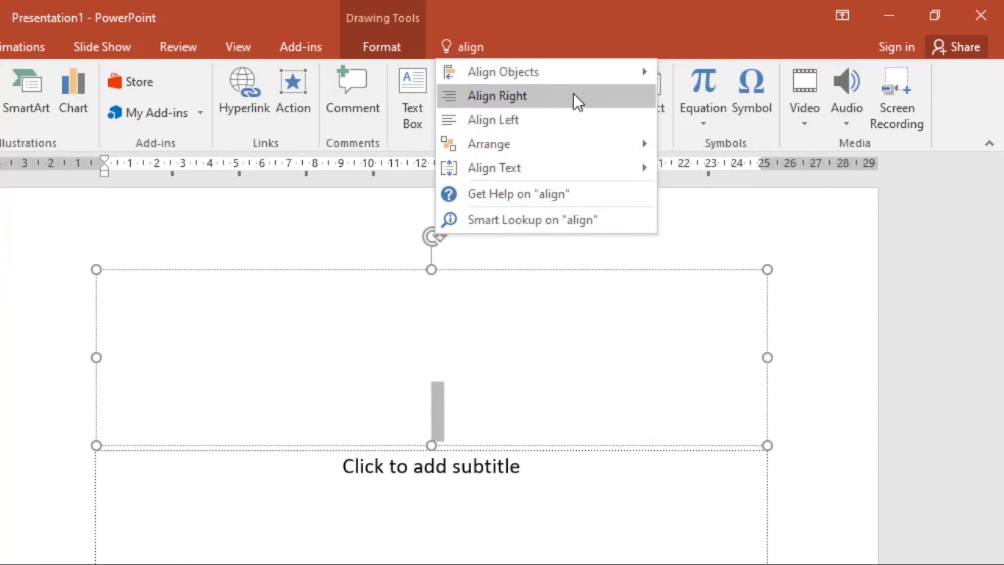
pyautogui.click(769, 234)
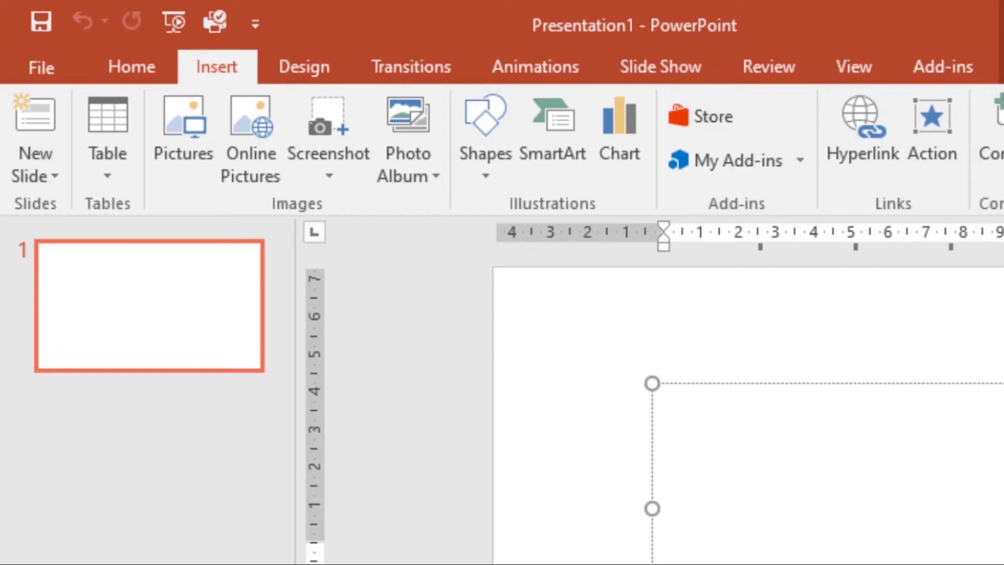
# Add Spelling to the Quick Access Toolbar from its customize menu
pyautogui.click(256, 24)
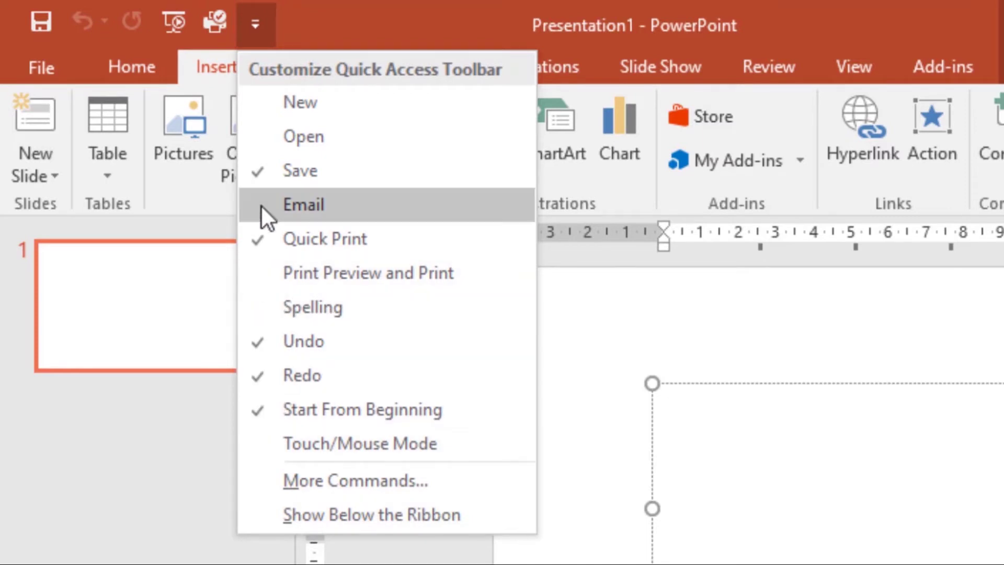
pyautogui.click(255, 309)
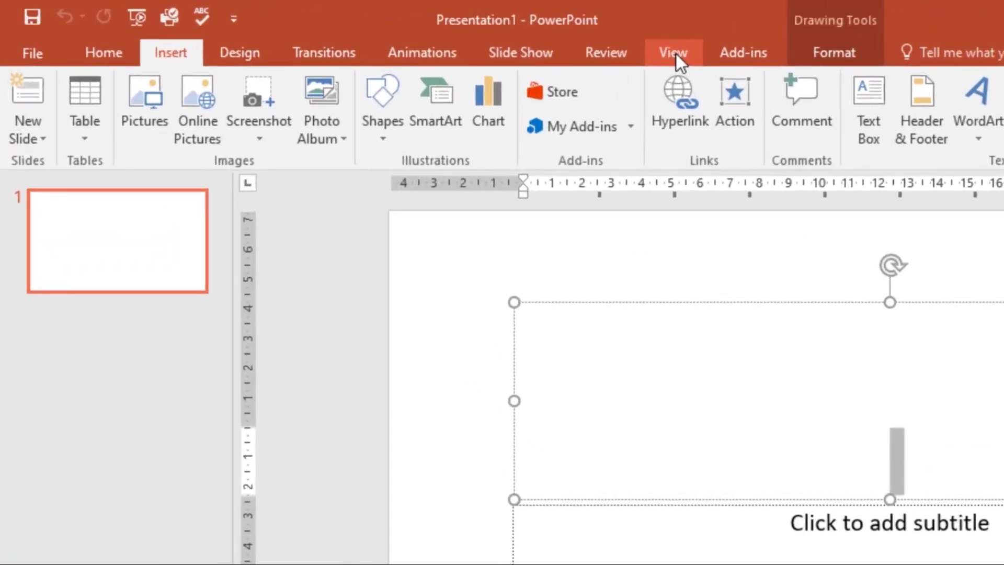
# On the View tab, turn Gridlines and Guides on and back off, then uncheck Ruler
pyautogui.click(442, 34)
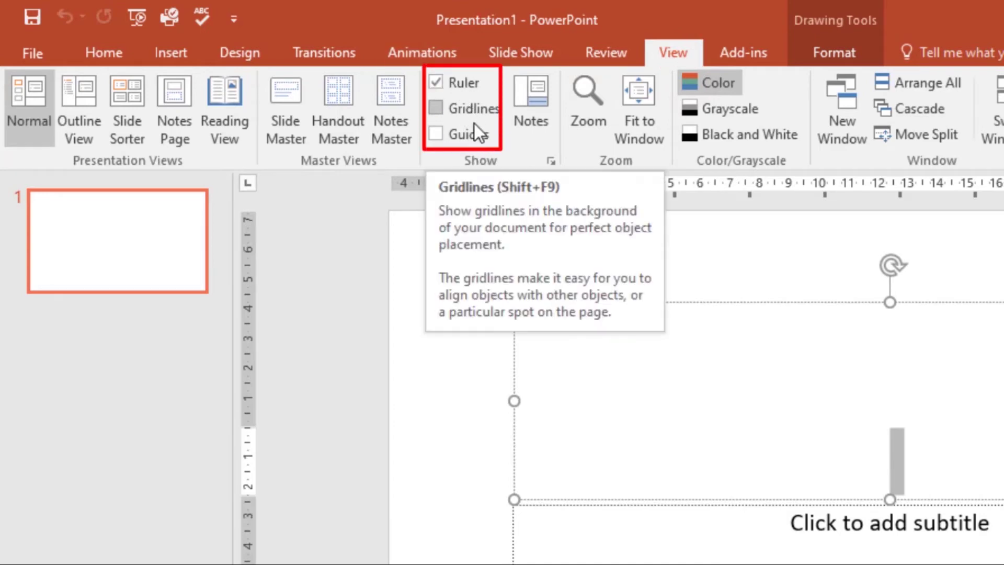
pyautogui.click(438, 105)
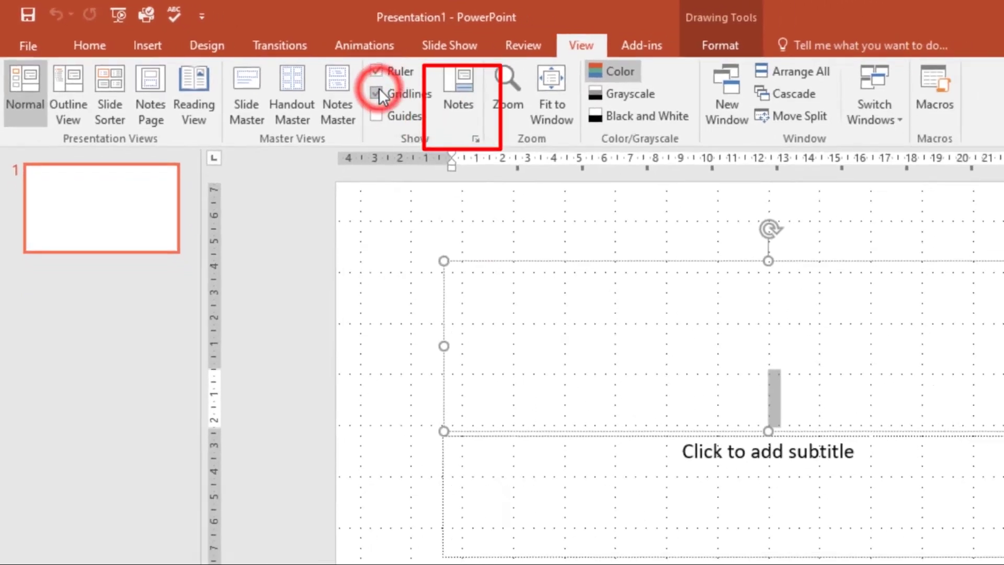
pyautogui.click(437, 134)
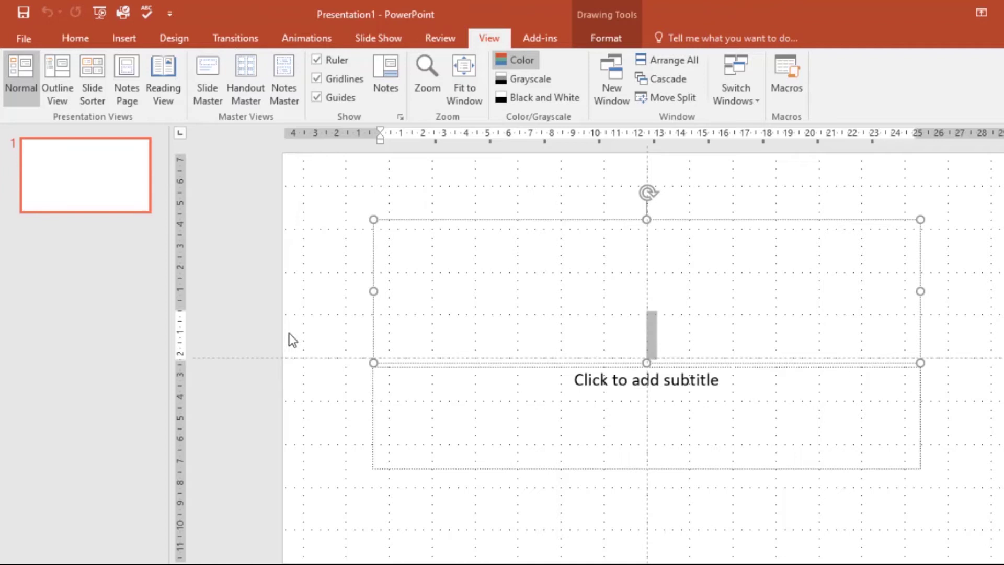
pyautogui.click(321, 96)
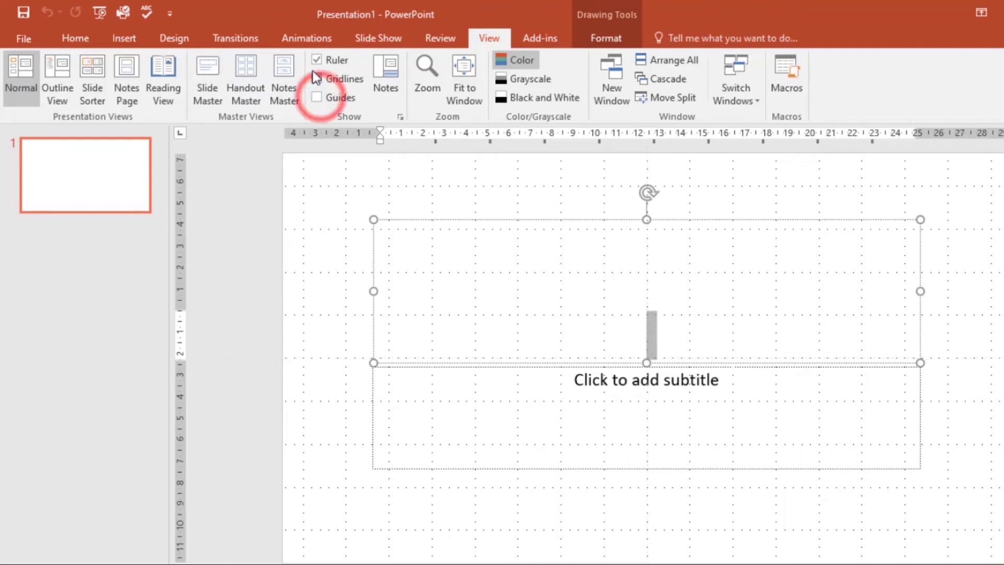
pyautogui.click(316, 77)
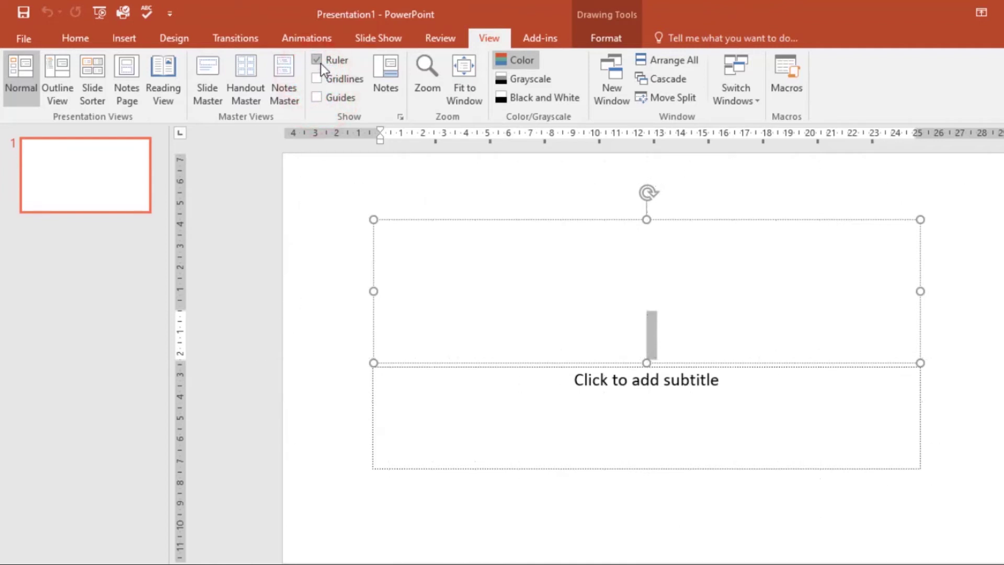
pyautogui.click(321, 60)
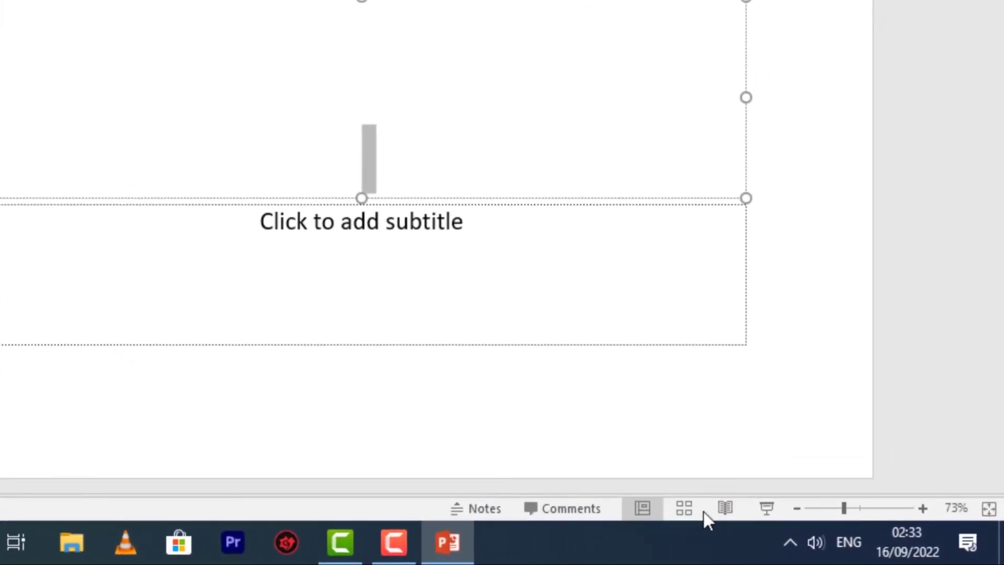
pyautogui.click(796, 527)
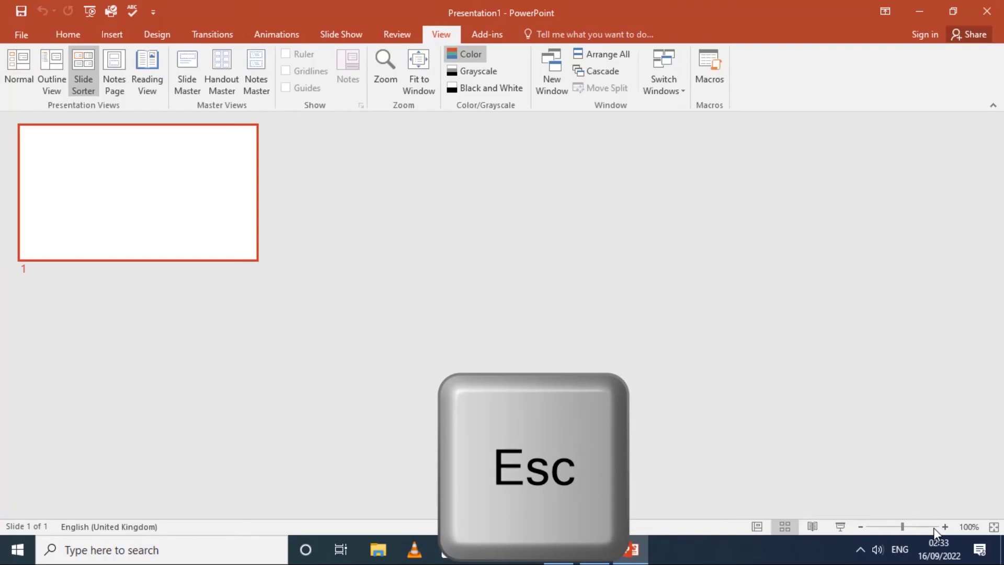
pyautogui.click(756, 527)
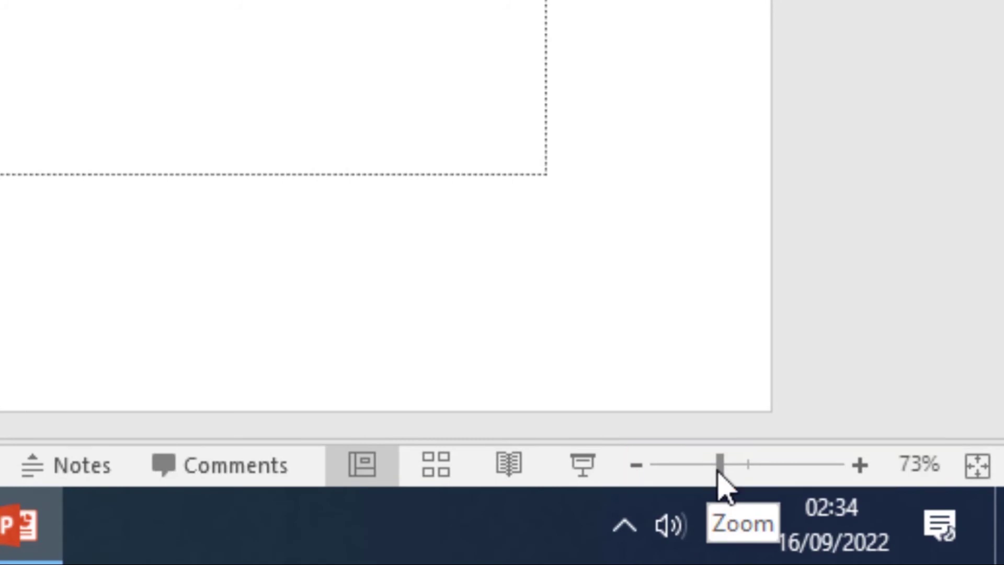
pyautogui.moveTo(720, 464); pyautogui.dragTo(788, 477)
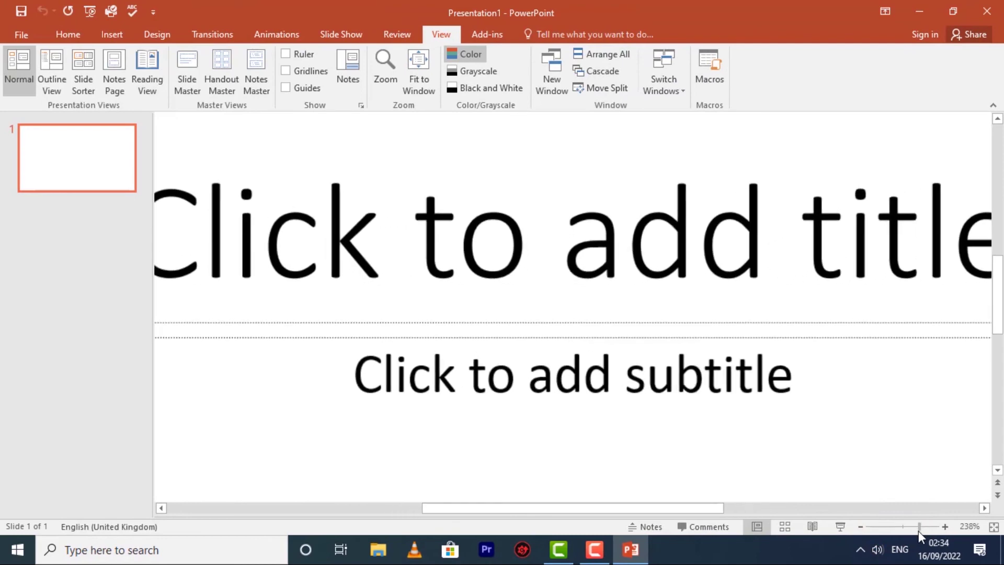
pyautogui.moveTo(918, 532); pyautogui.dragTo(888, 526)
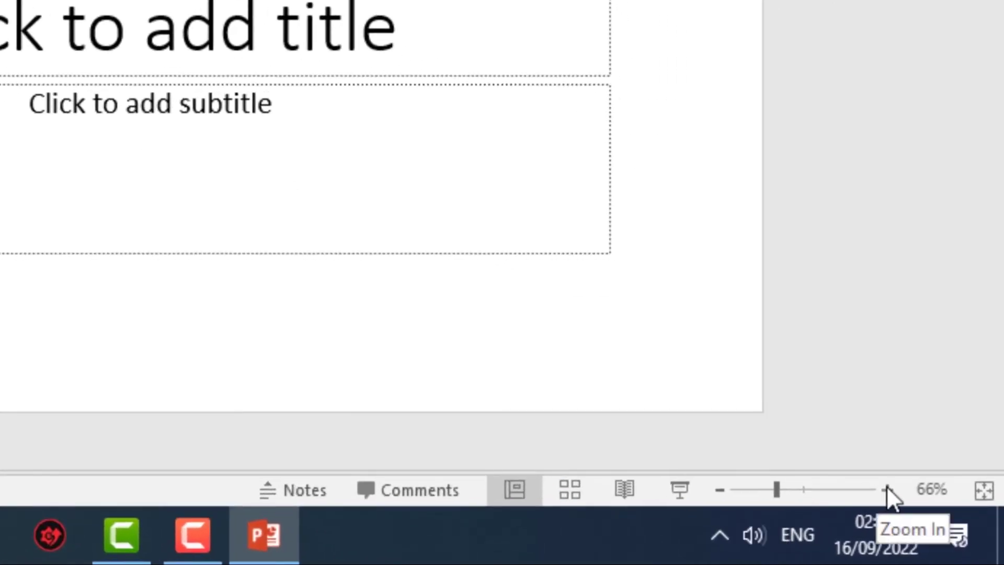
pyautogui.click(720, 490)
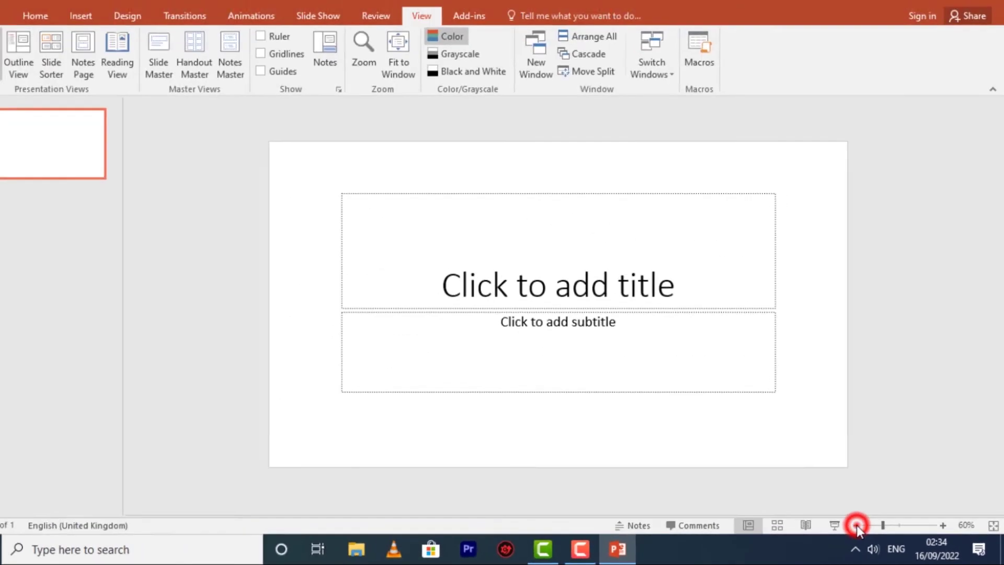
pyautogui.click(856, 526)
pyautogui.click(857, 525)
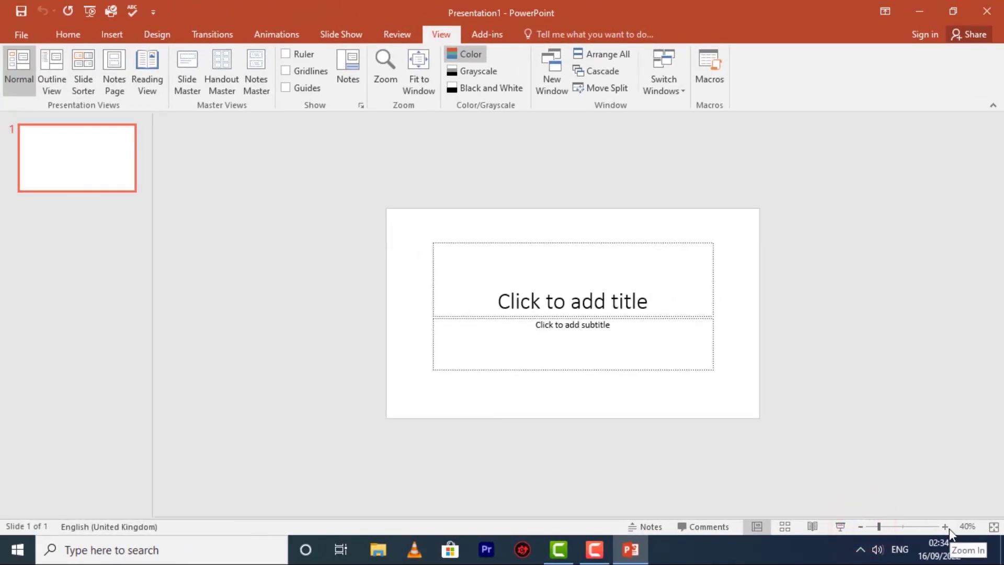
pyautogui.click(949, 528)
pyautogui.click(949, 528)
pyautogui.click(950, 528)
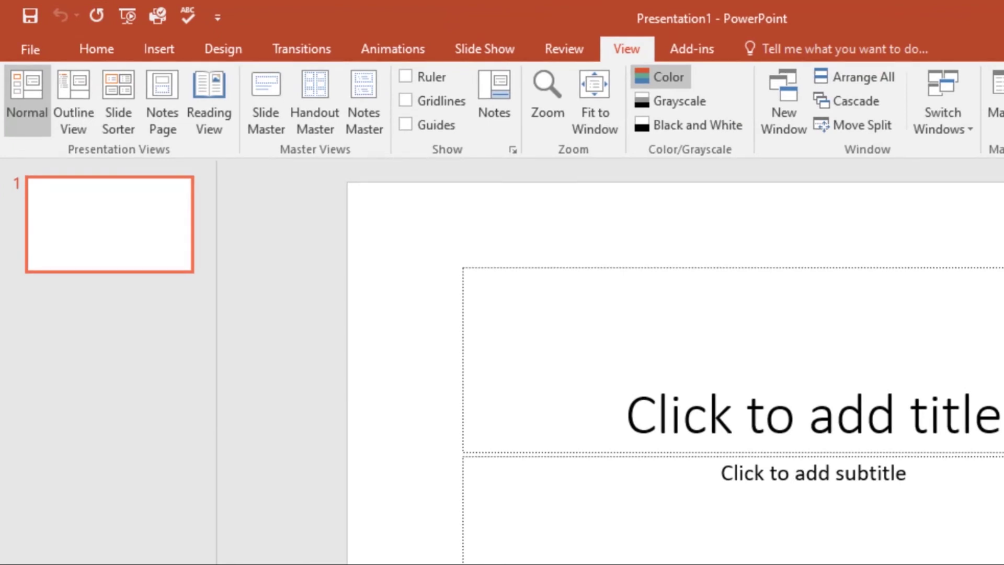
pyautogui.click(30, 50)
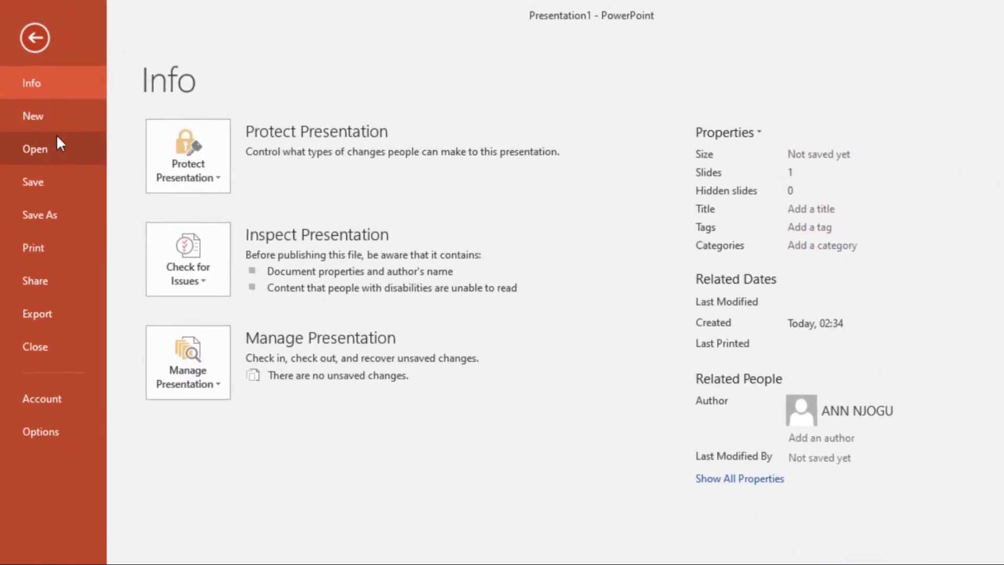
pyautogui.click(55, 146)
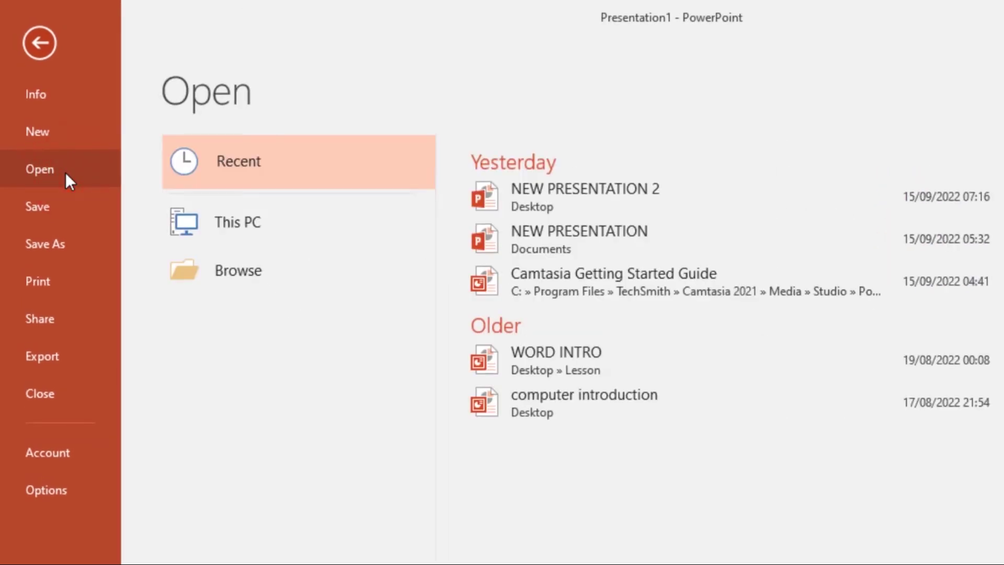
pyautogui.click(32, 138)
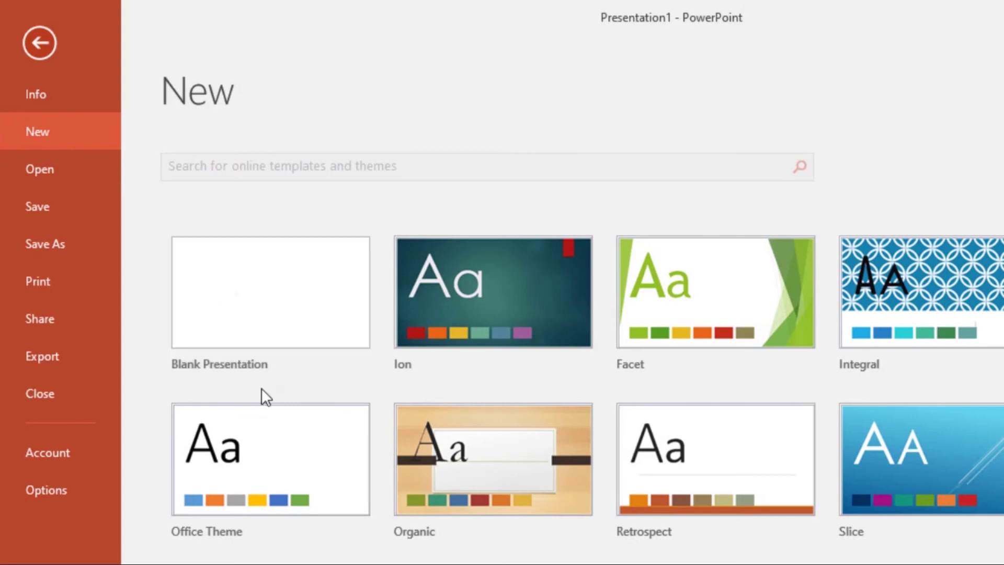
pyautogui.click(30, 203)
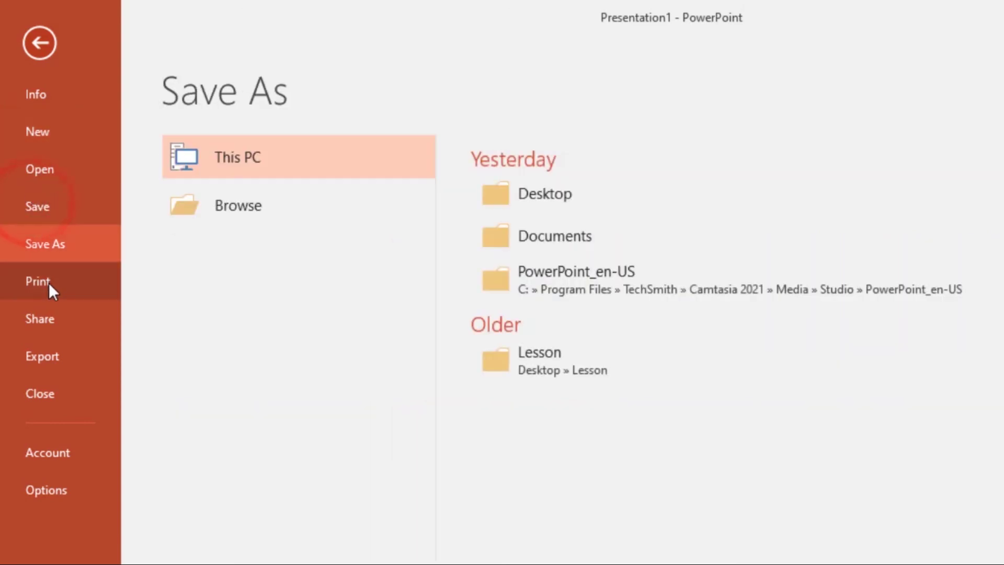
pyautogui.click(48, 287)
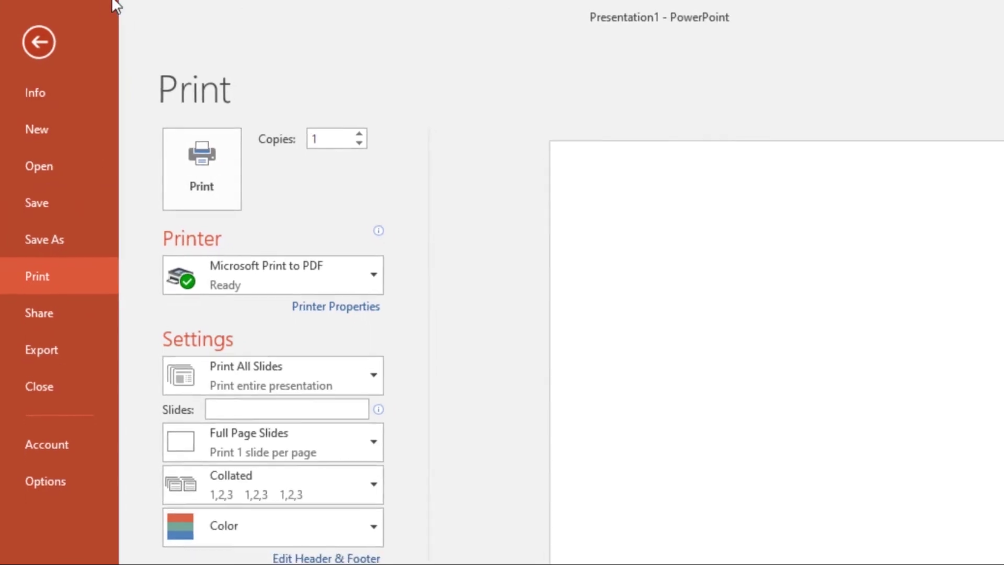
pyautogui.click(39, 42)
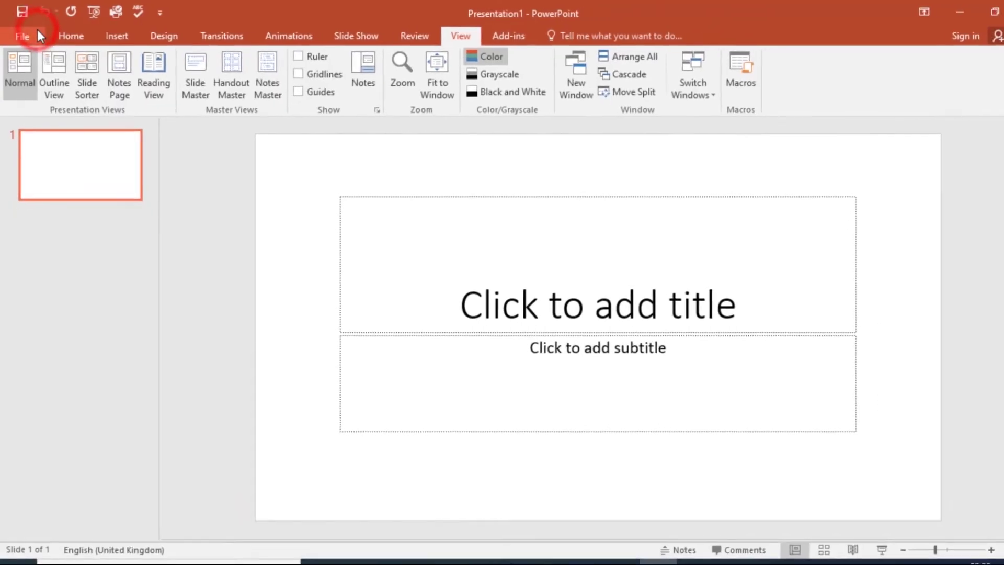